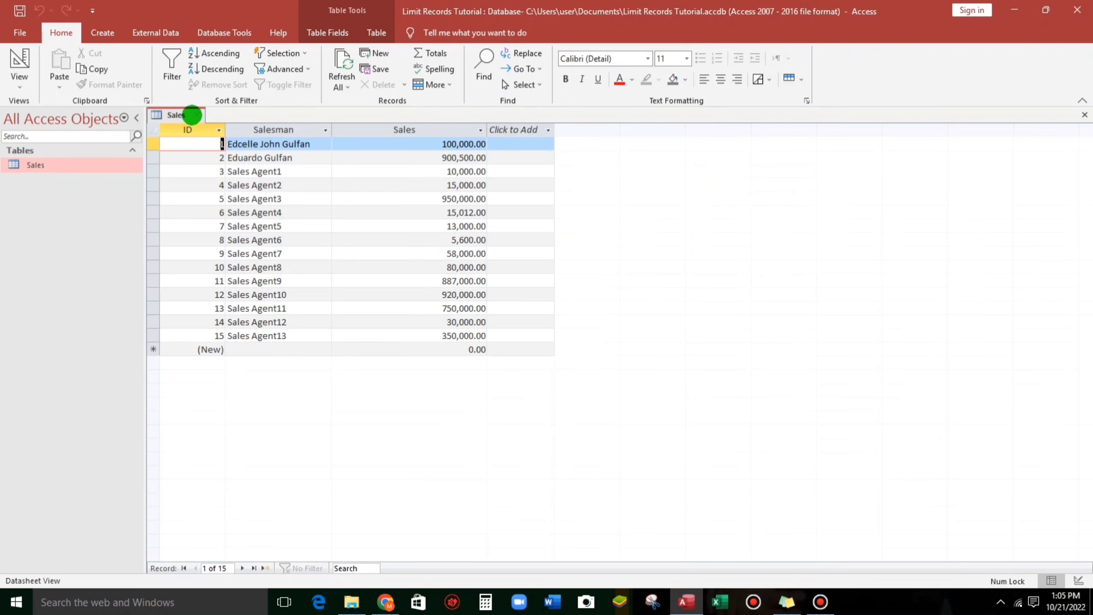
- Close the Sales table and start a new query design with the Sales table added
left_click(197, 114)
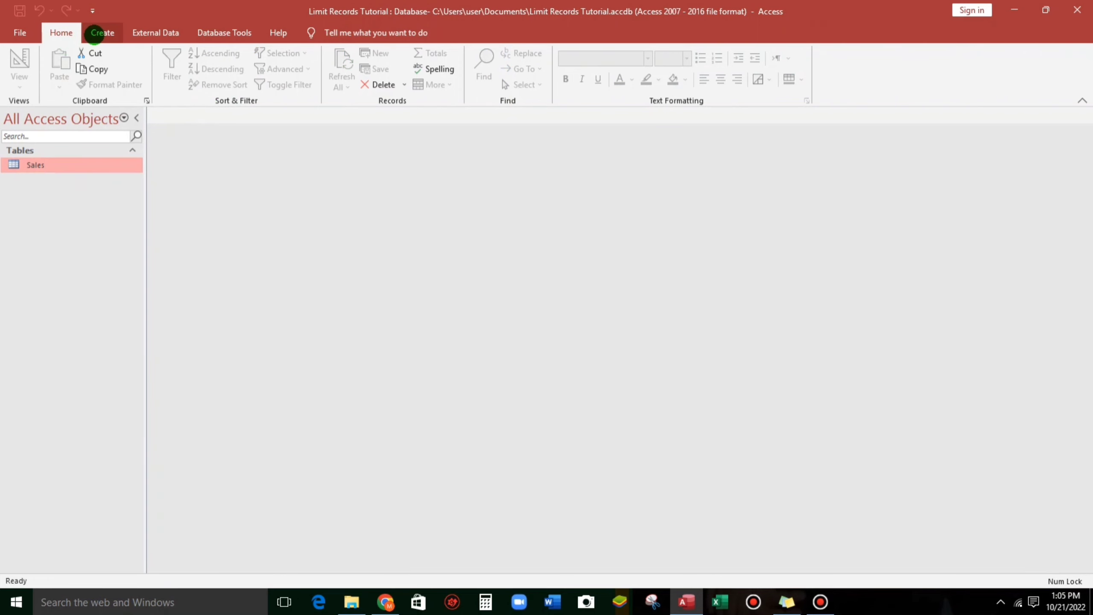
left_click(94, 33)
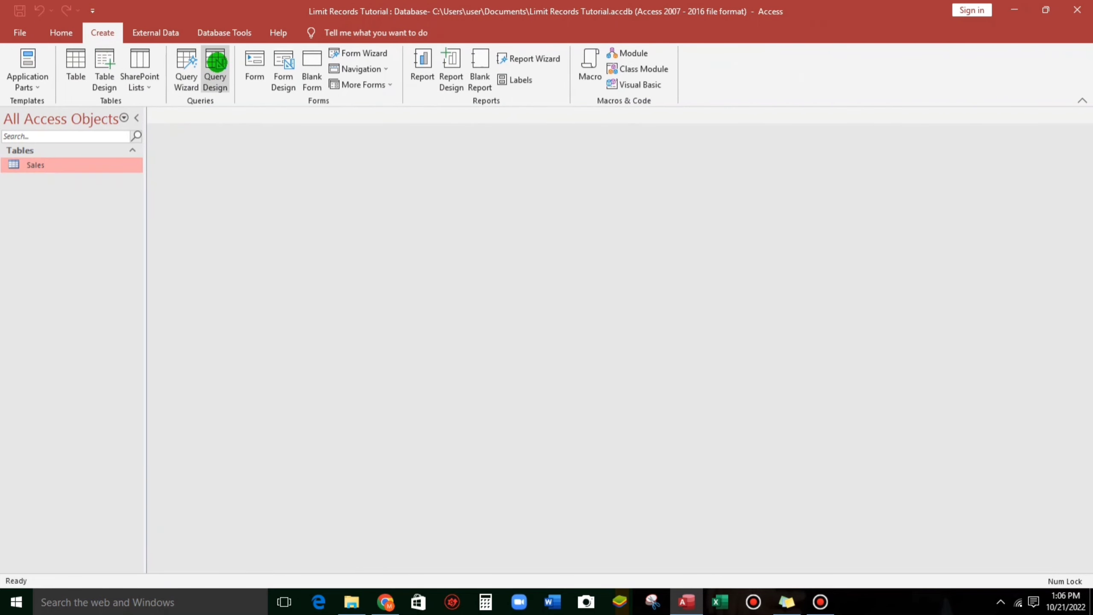
left_click(215, 62)
left_click_drag(526, 238, 531, 190)
left_click(464, 237)
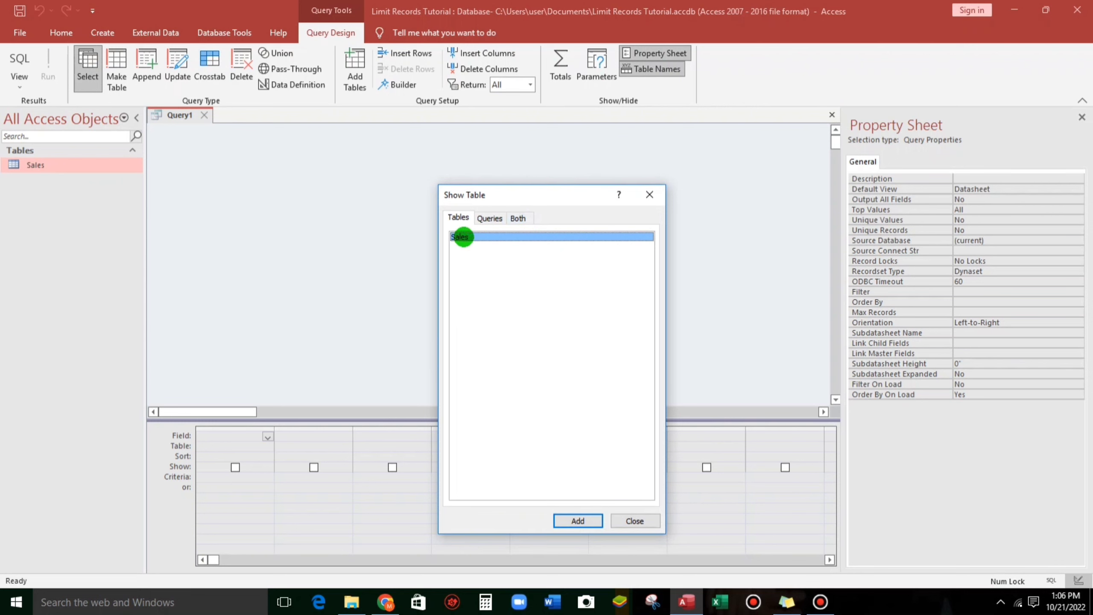
double_click(463, 237)
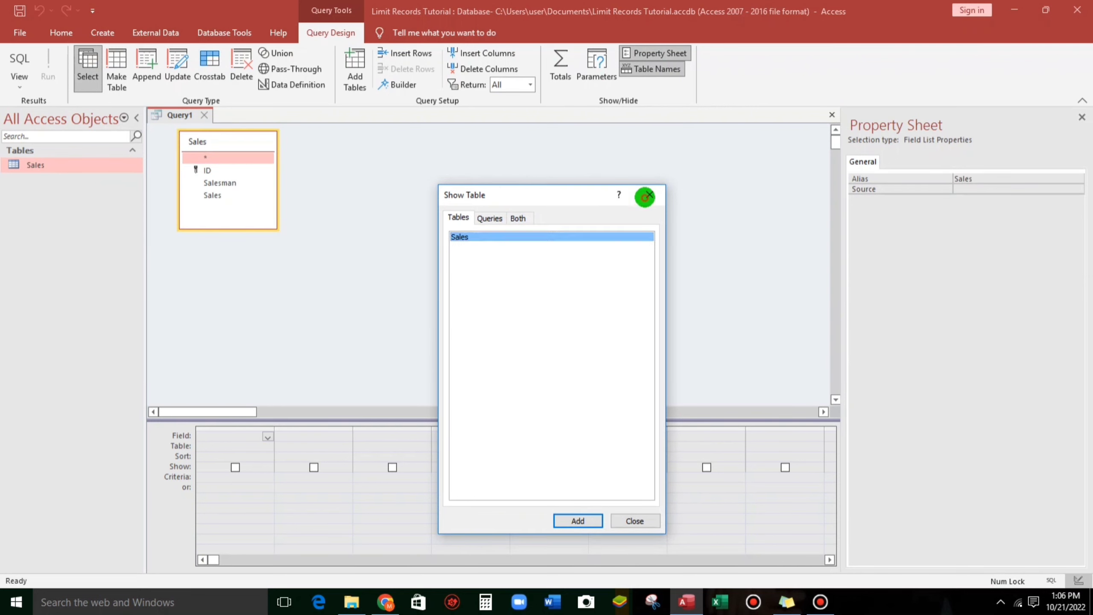
left_click(648, 196)
- Add the Salesman and Sales fields and preview all 15 records before returning to design
double_click(219, 182)
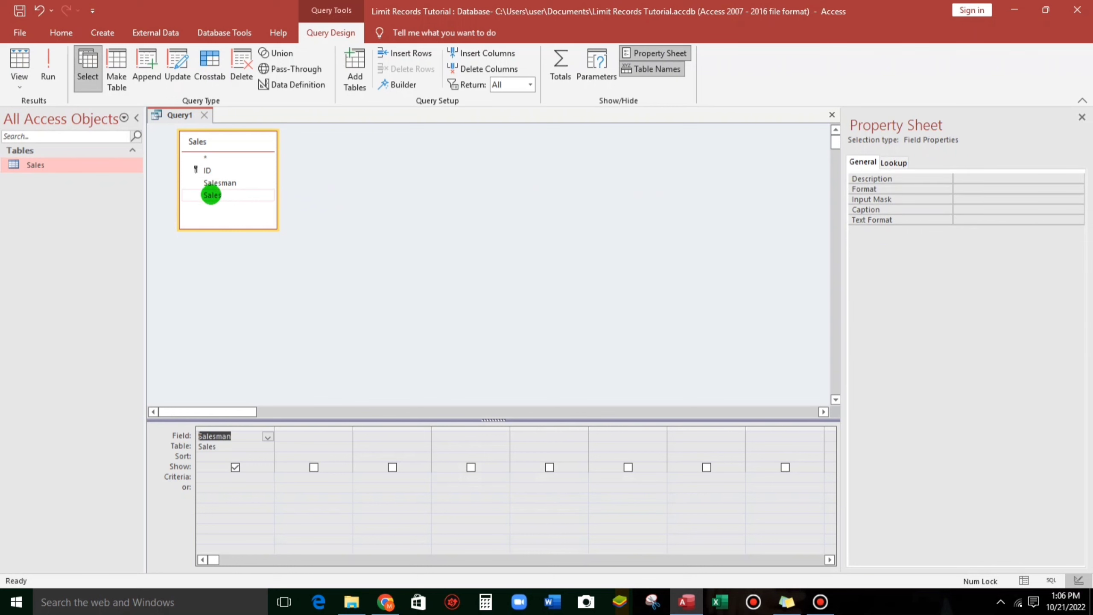
left_click(211, 195)
double_click(210, 195)
left_click(20, 60)
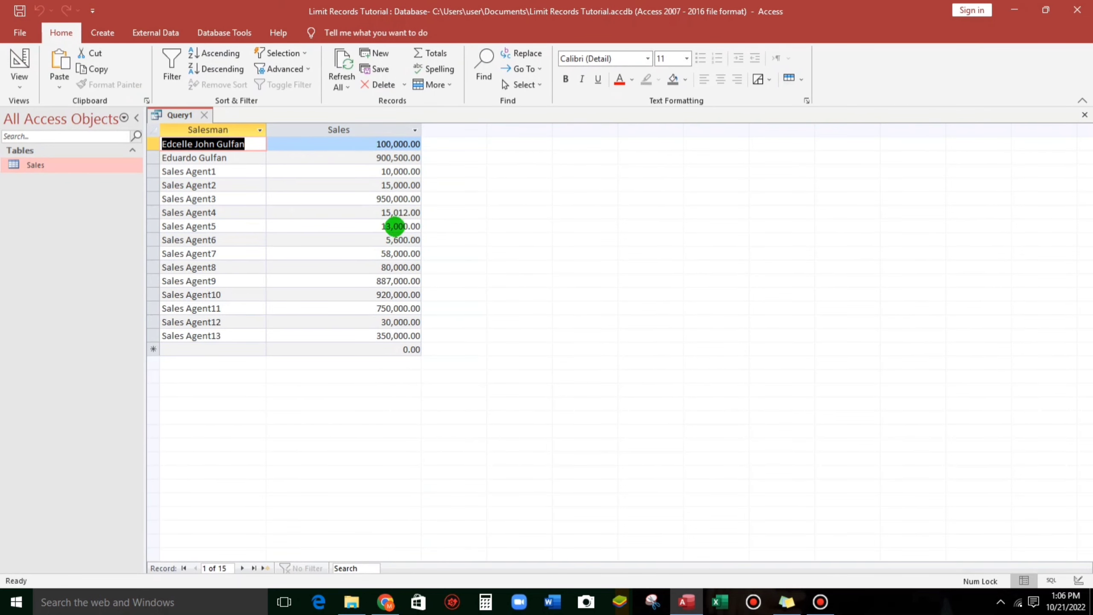
left_click(19, 62)
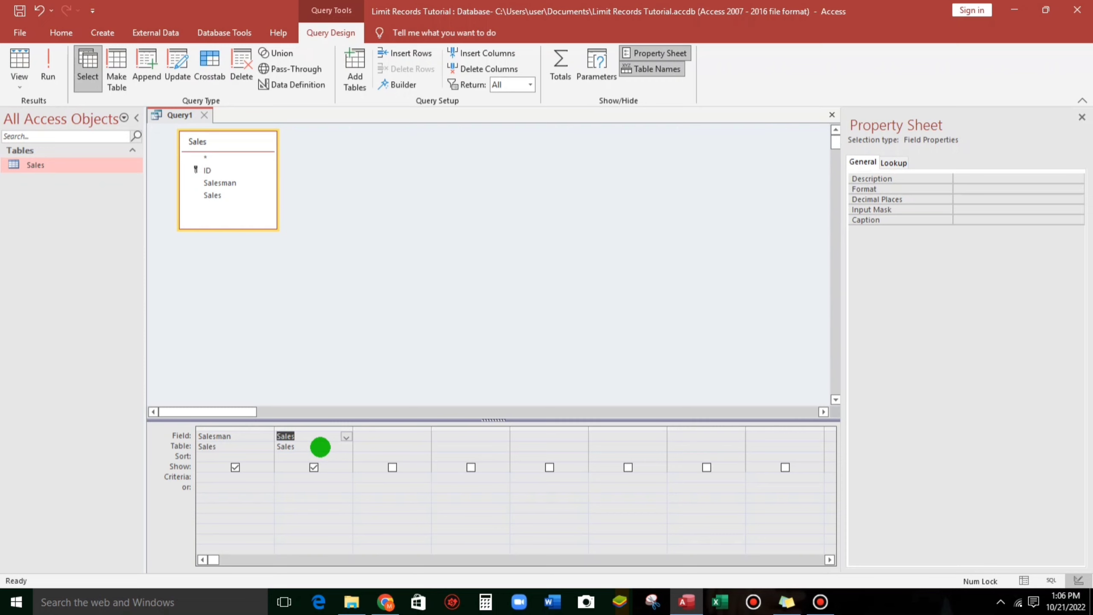
- Sort the Sales column descending and view all 15 salesmen, highest sales first
left_click(329, 456)
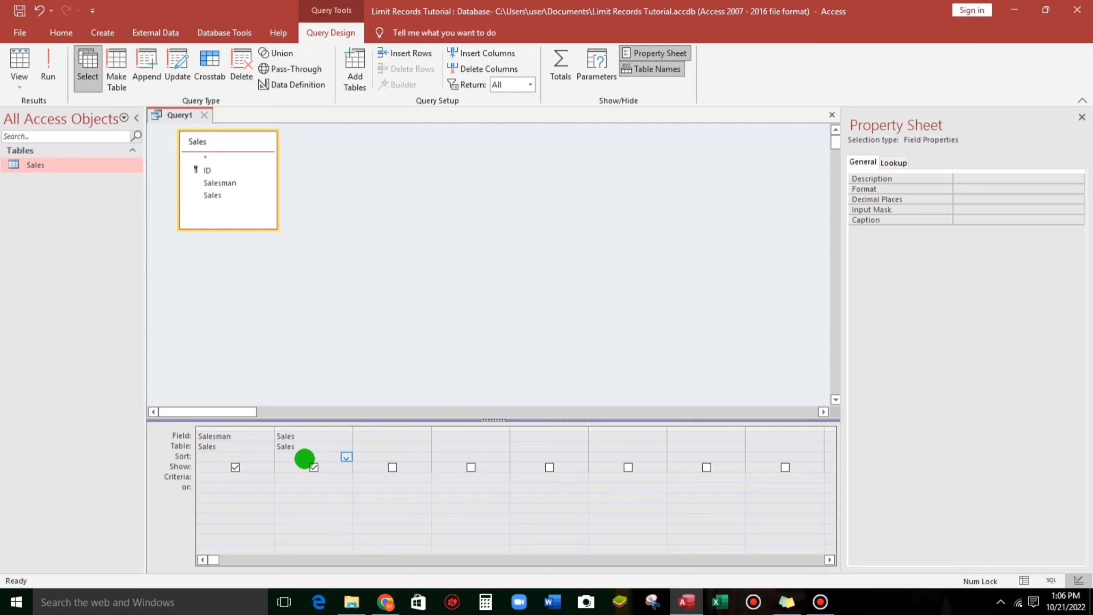
left_click(346, 457)
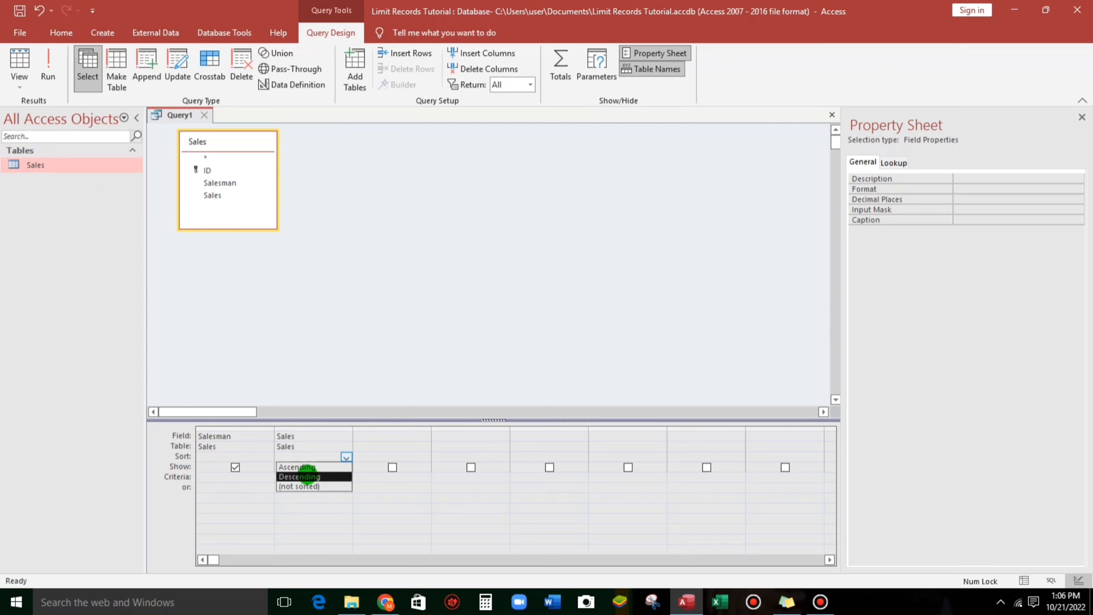
left_click(308, 475)
left_click(364, 496)
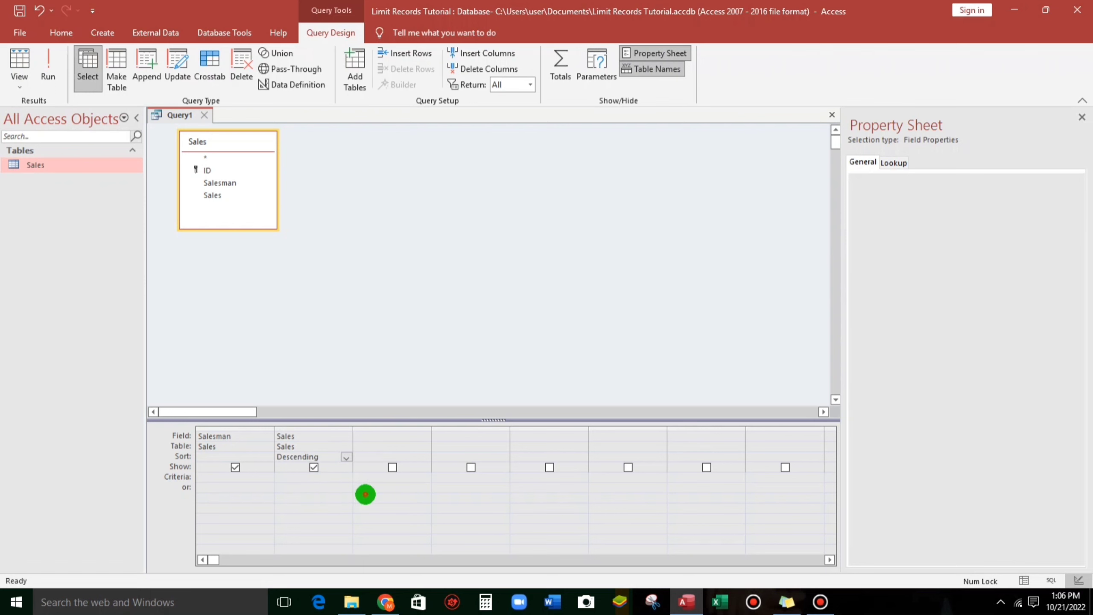
left_click(17, 61)
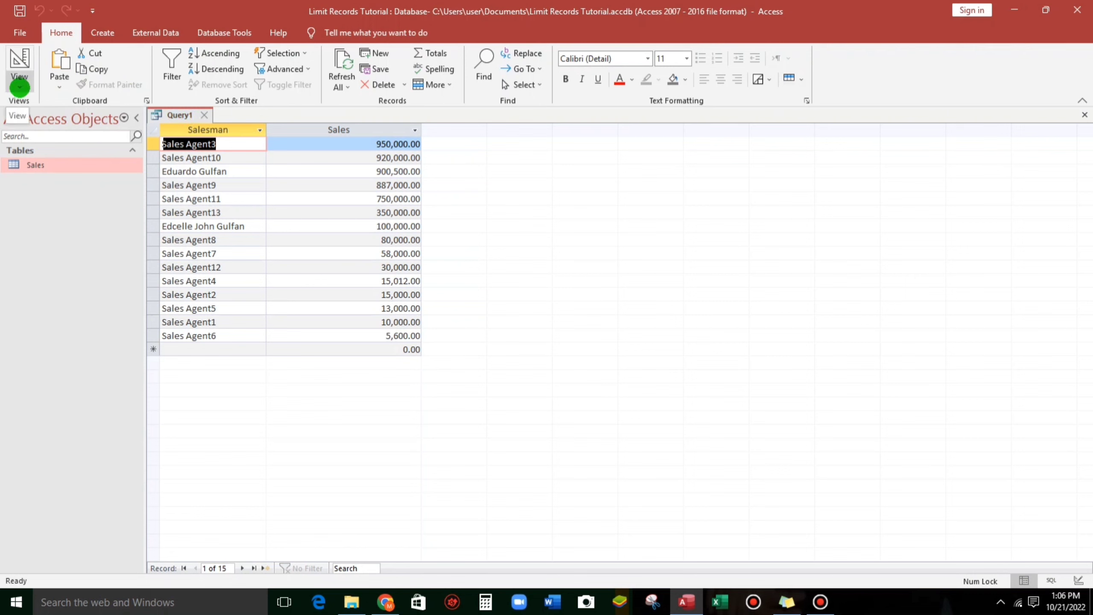
- Insert TOP 5 after SELECT in the SQL and run it, showing five top sellers led by Sales Agent3
left_click(19, 86)
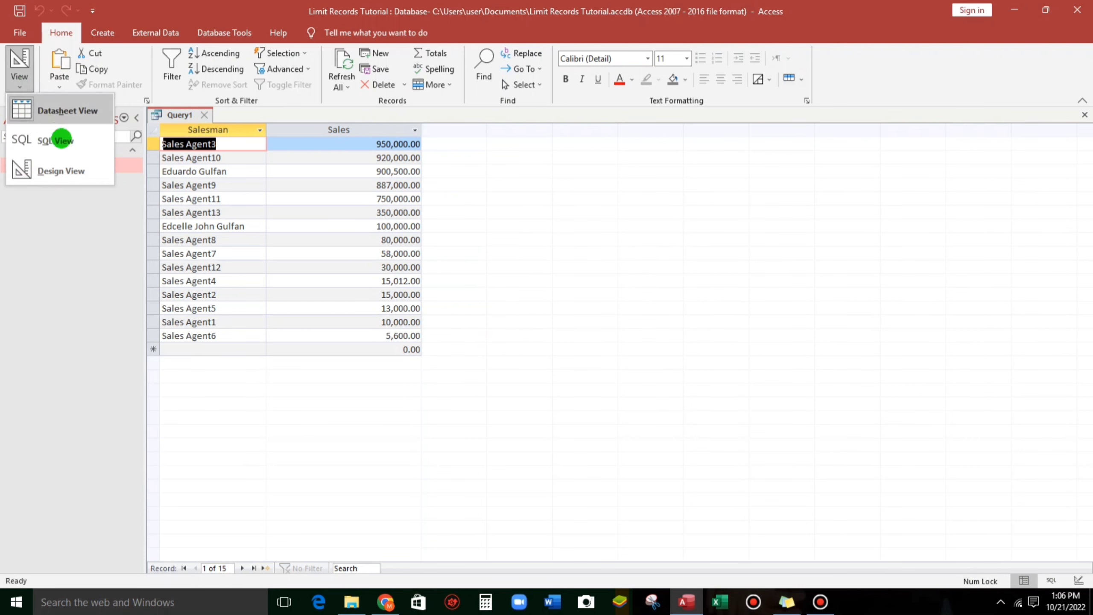
left_click(66, 143)
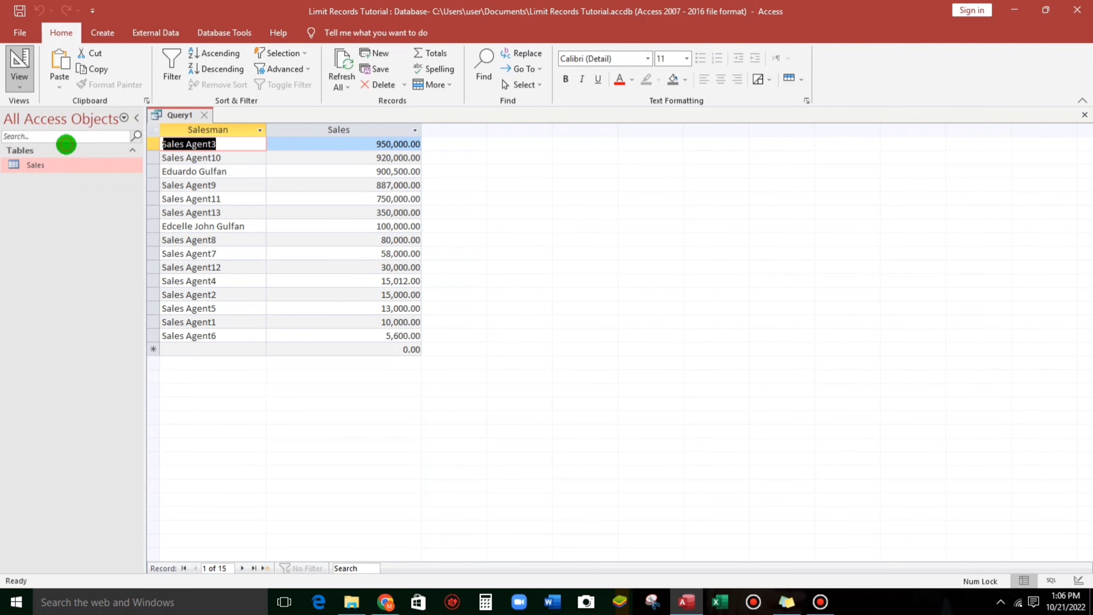
left_click(207, 193)
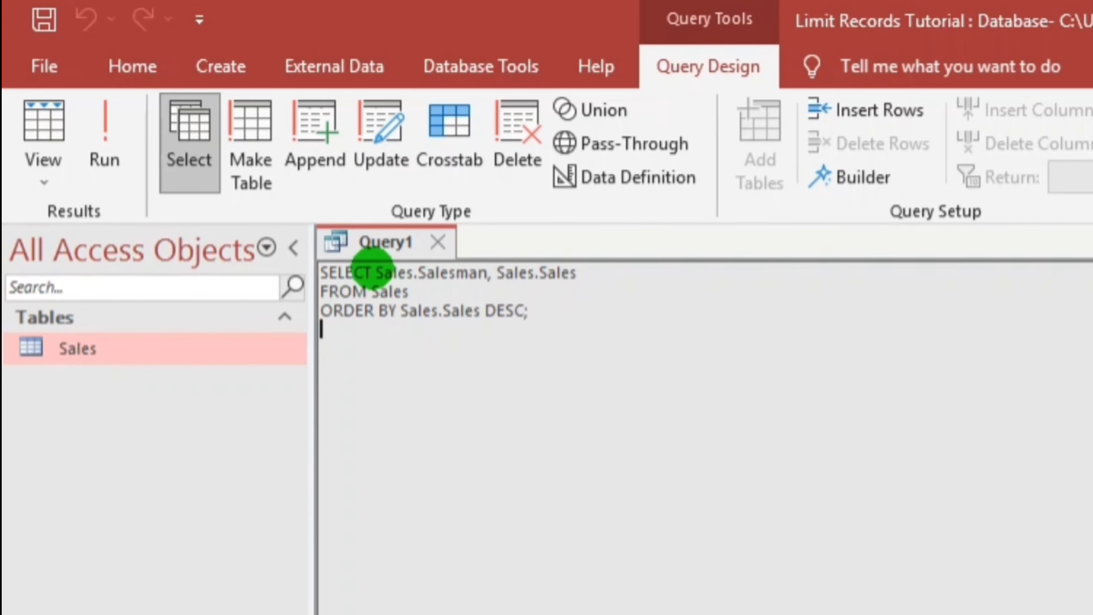
left_click(373, 272)
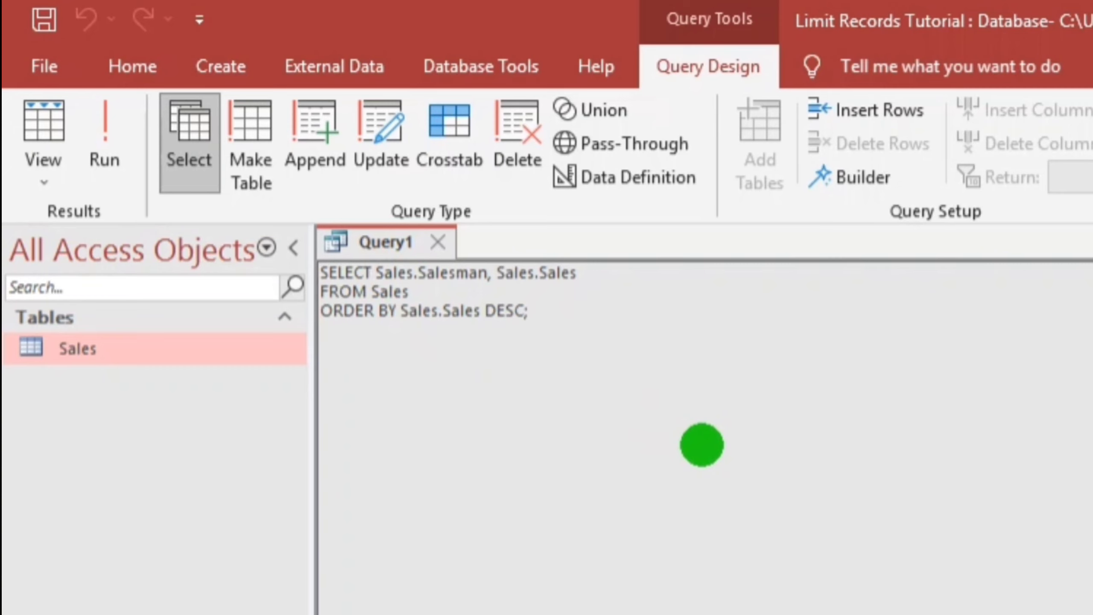
type("T")
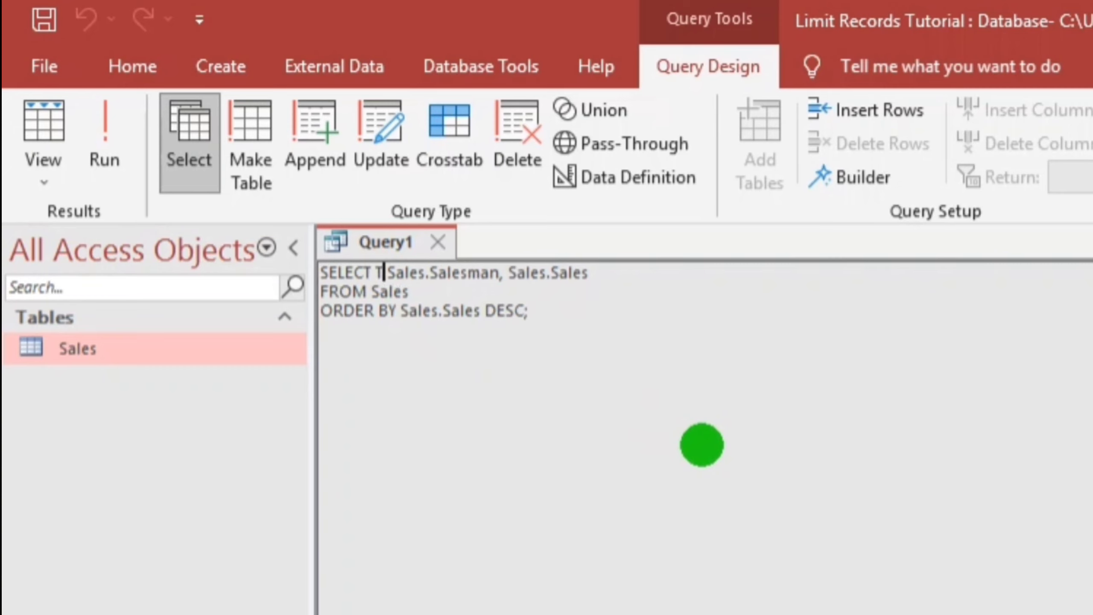
type("OP")
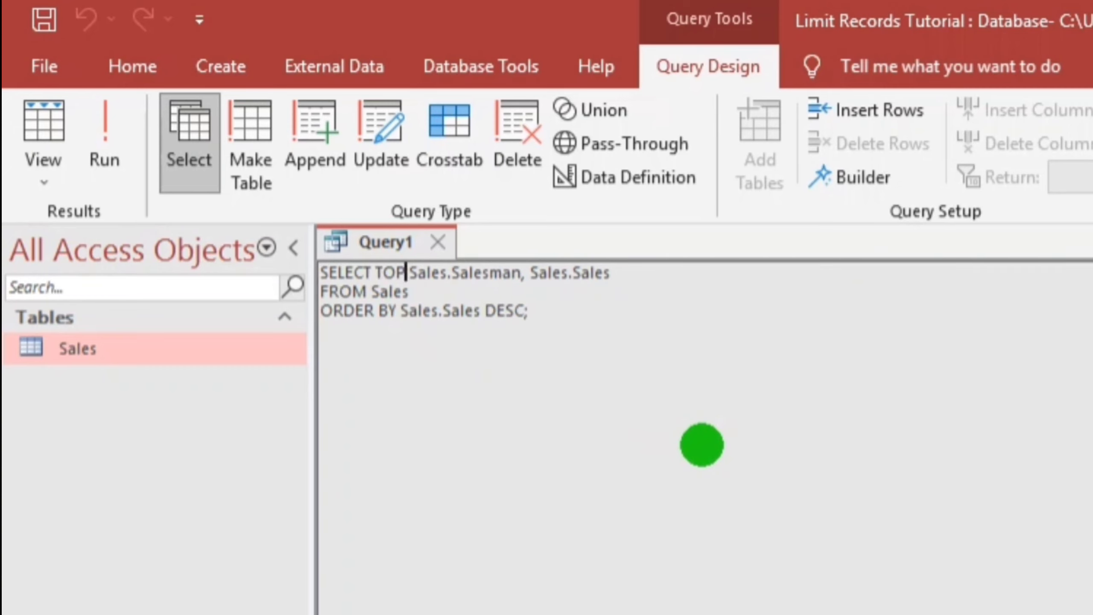
type(" 5")
left_click(665, 481)
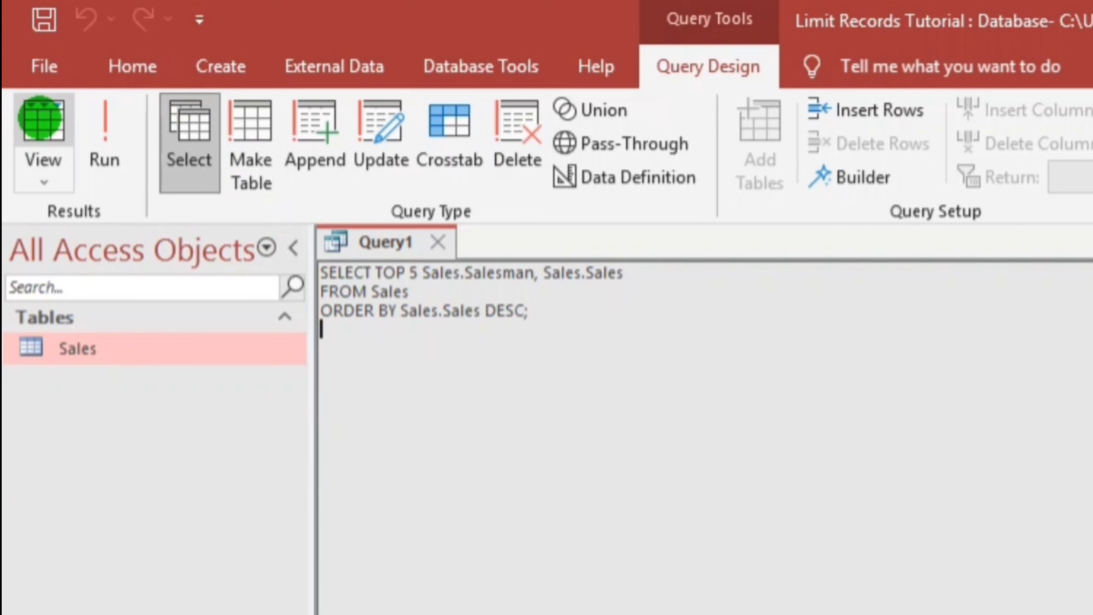
left_click(42, 119)
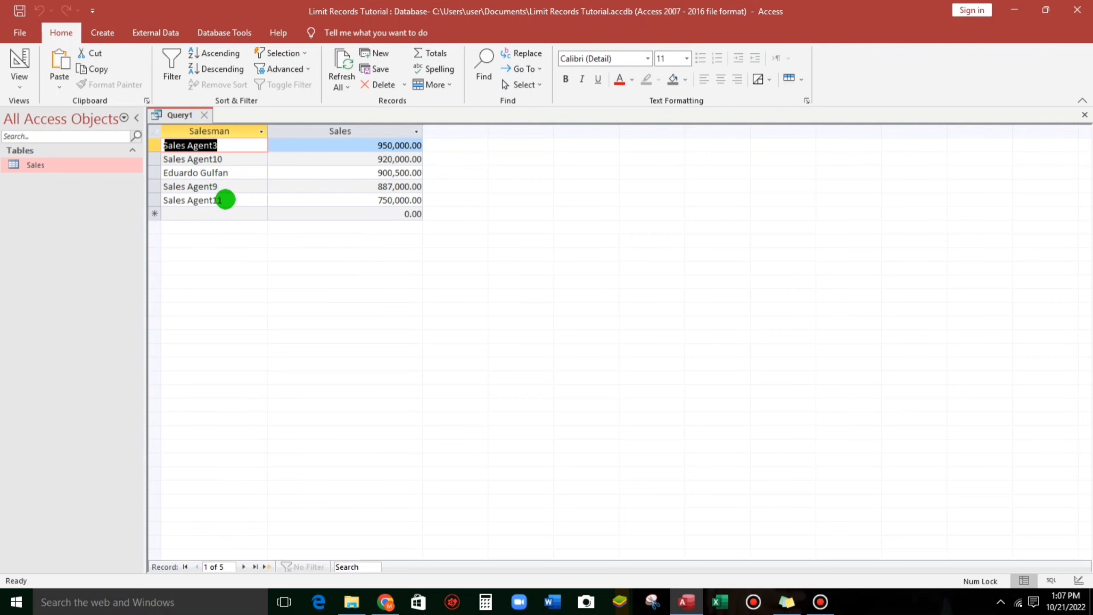
- Change the SQL limit from TOP 5 to TOP 10 and run, listing Sales Agent3 down to Sales Agent12
left_click(21, 80)
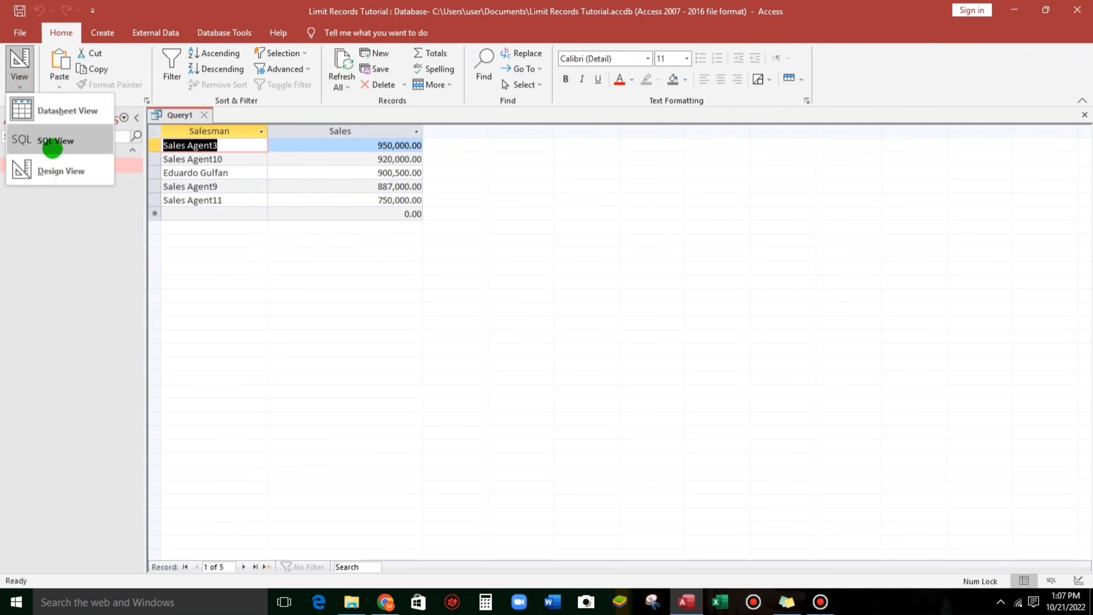
left_click(53, 141)
double_click(193, 129)
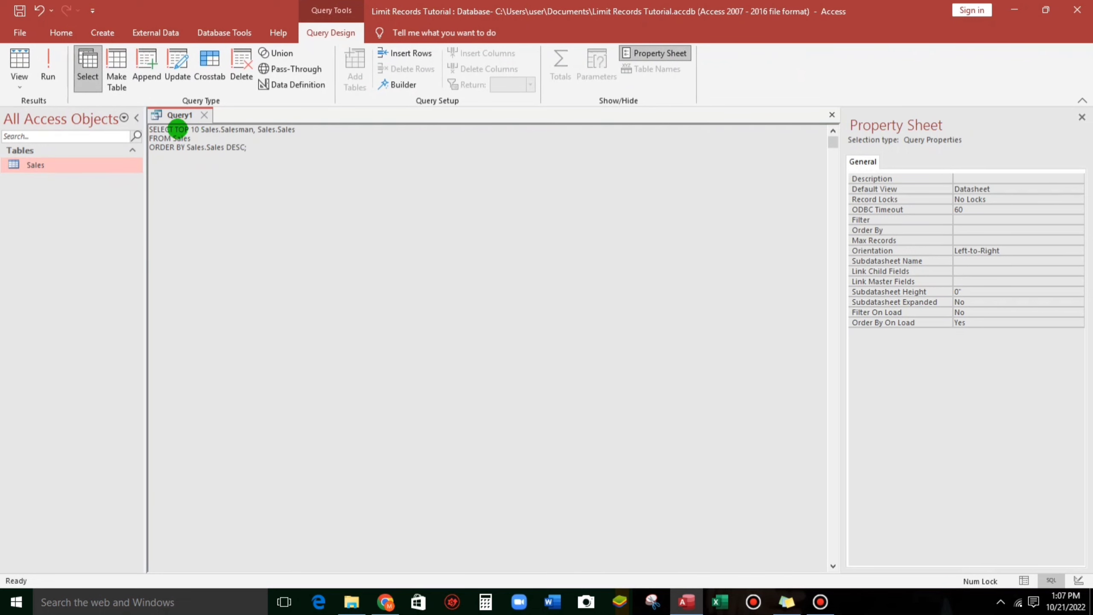
left_click(19, 62)
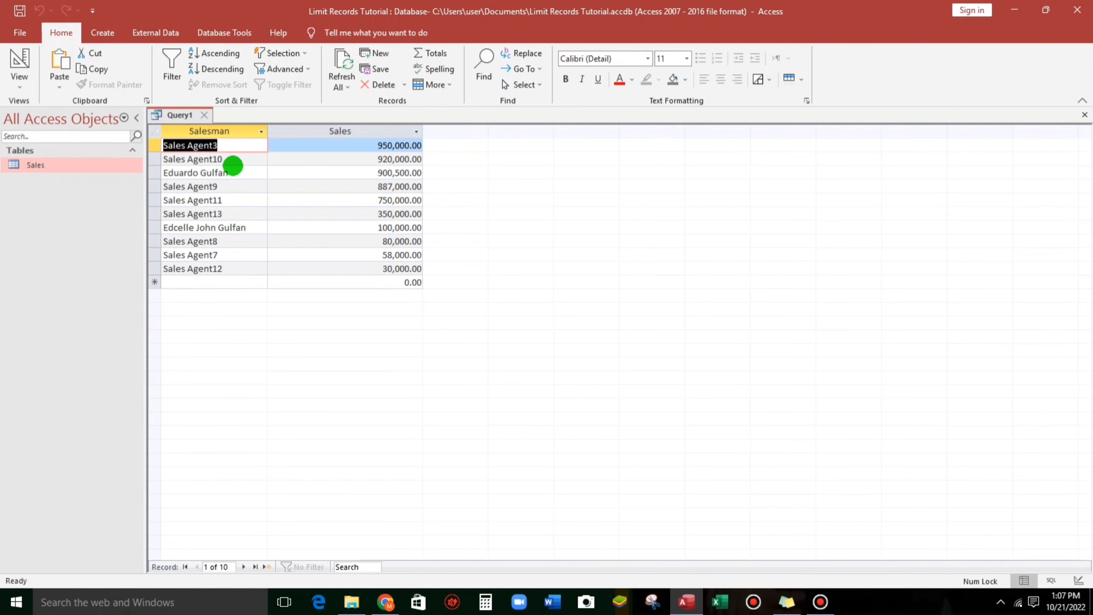
- Switch the Sales sort to Ascending and run, listing the ten lowest sellers
left_click(19, 62)
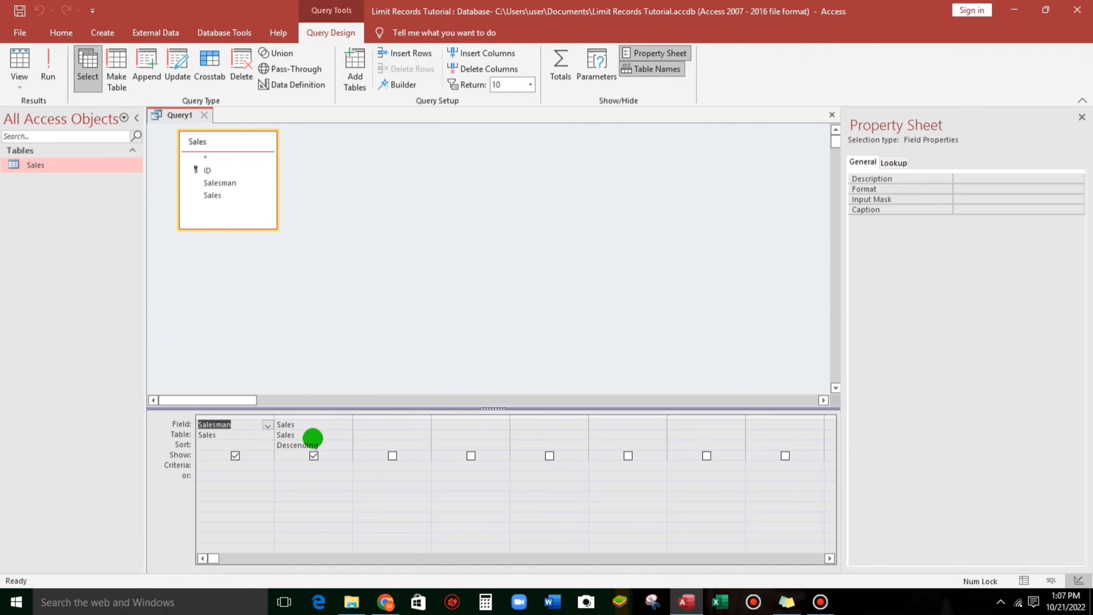
left_click(332, 445)
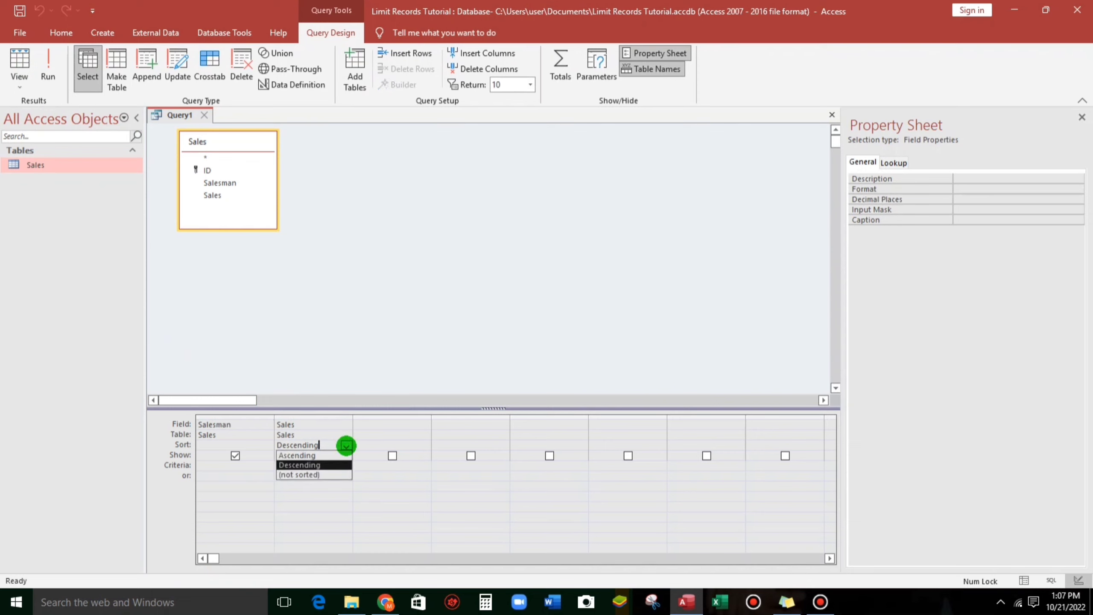
left_click(312, 455)
left_click(348, 476)
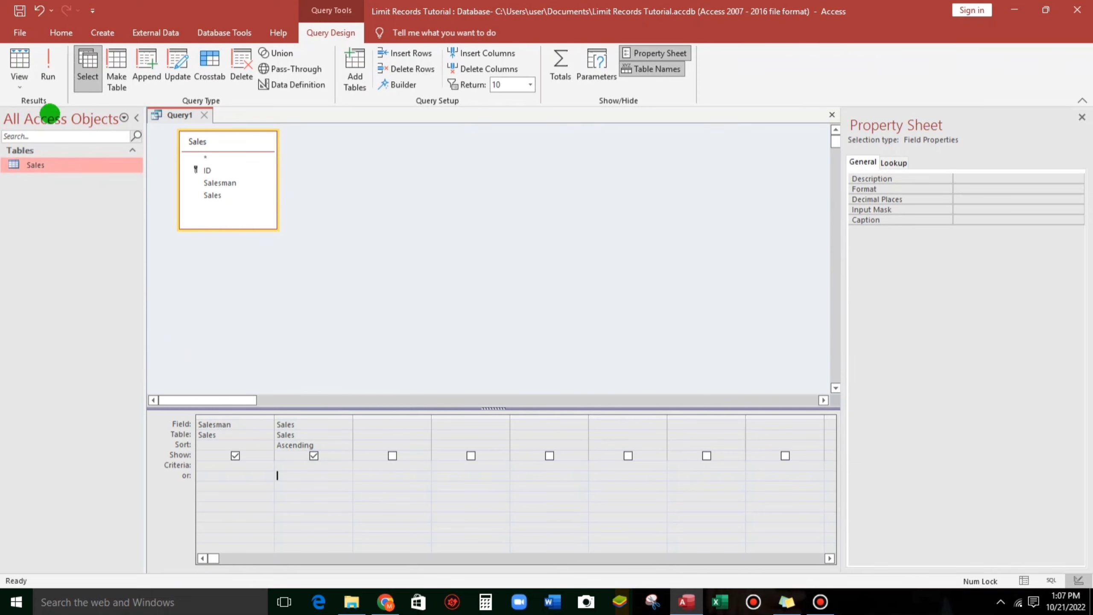
left_click(19, 65)
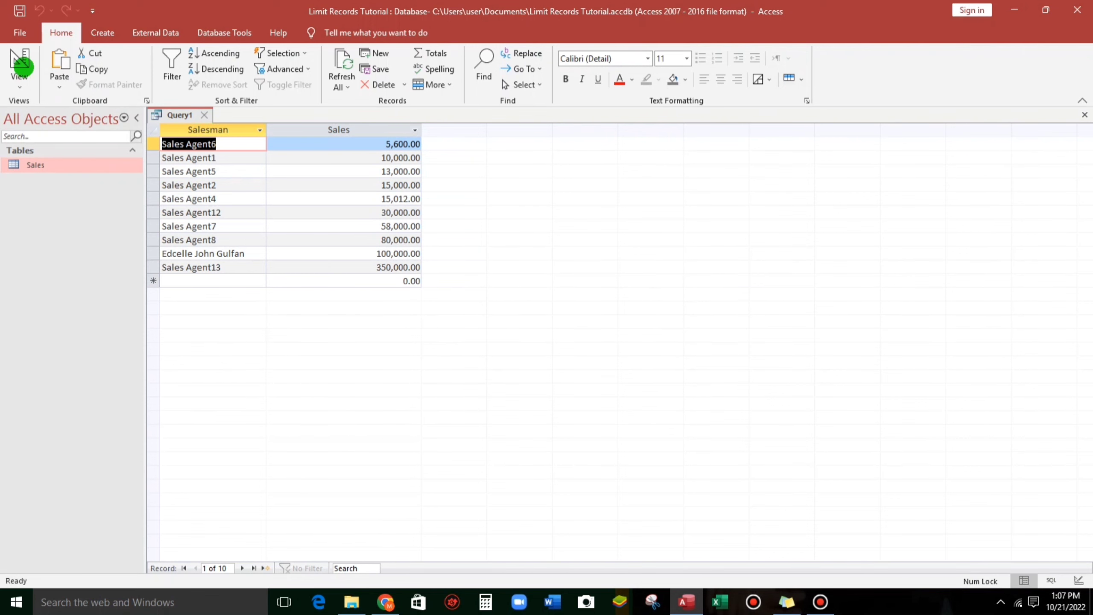
left_click(19, 58)
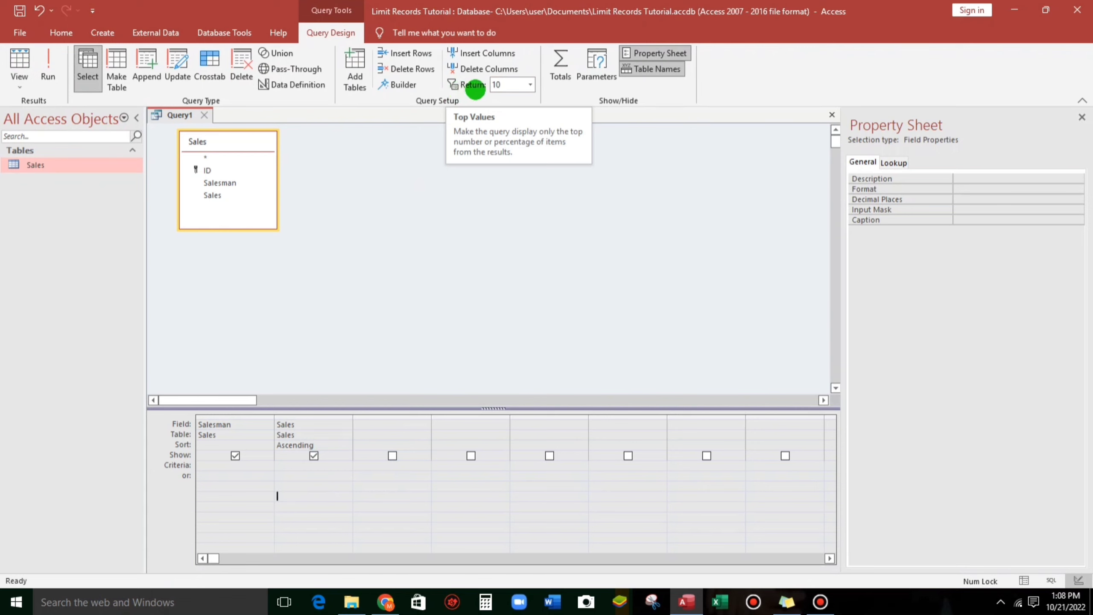
- Set Return to 3 with Sales sorted descending and run to show the three top sellers
left_click(498, 85)
type("3")
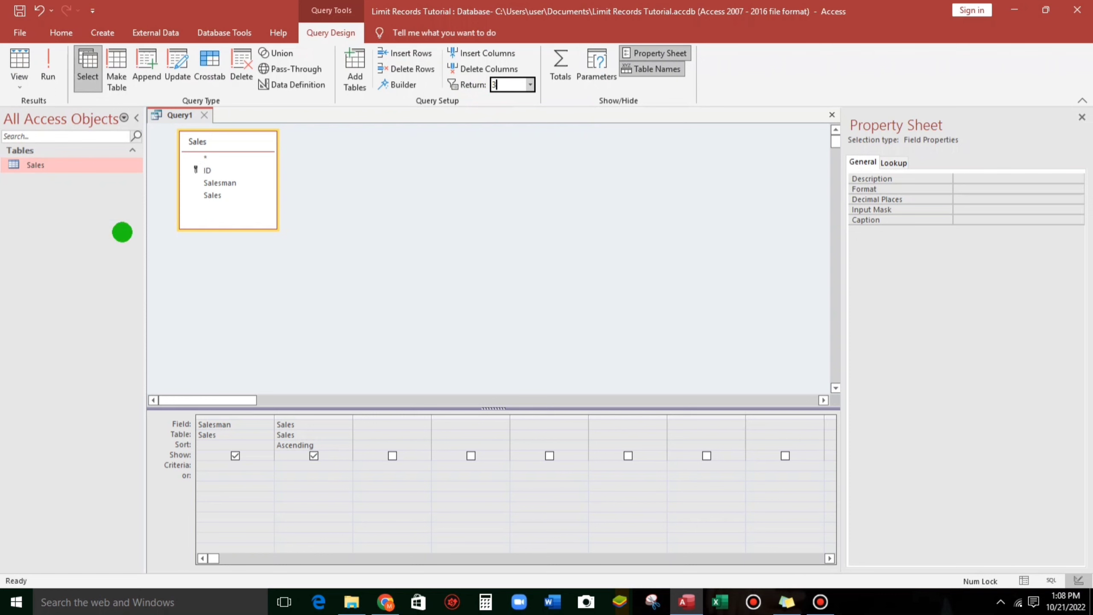
left_click(346, 446)
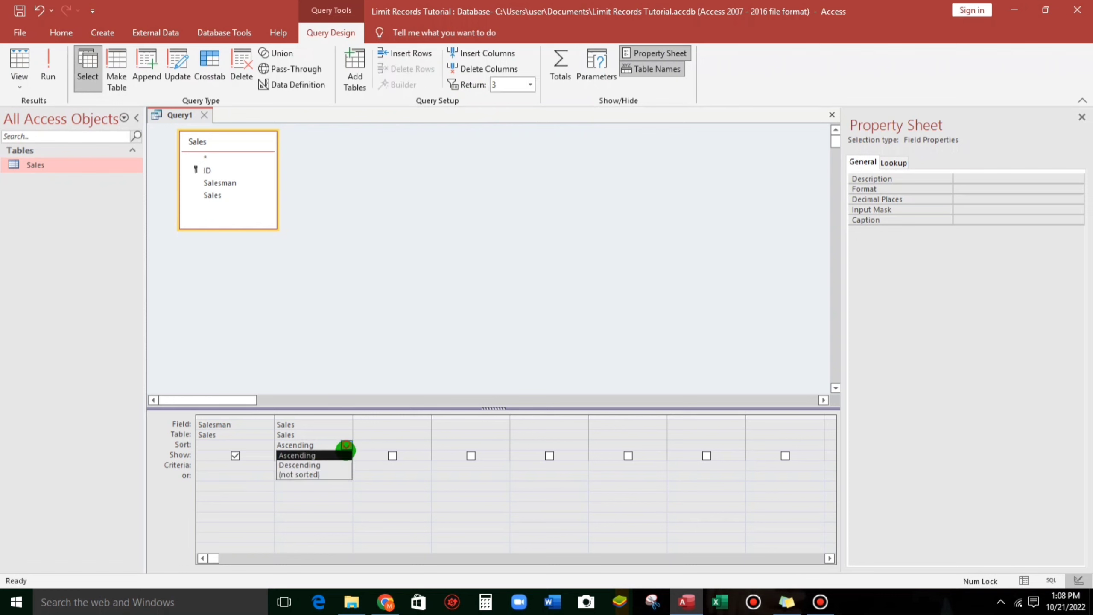
left_click(325, 465)
left_click(402, 488)
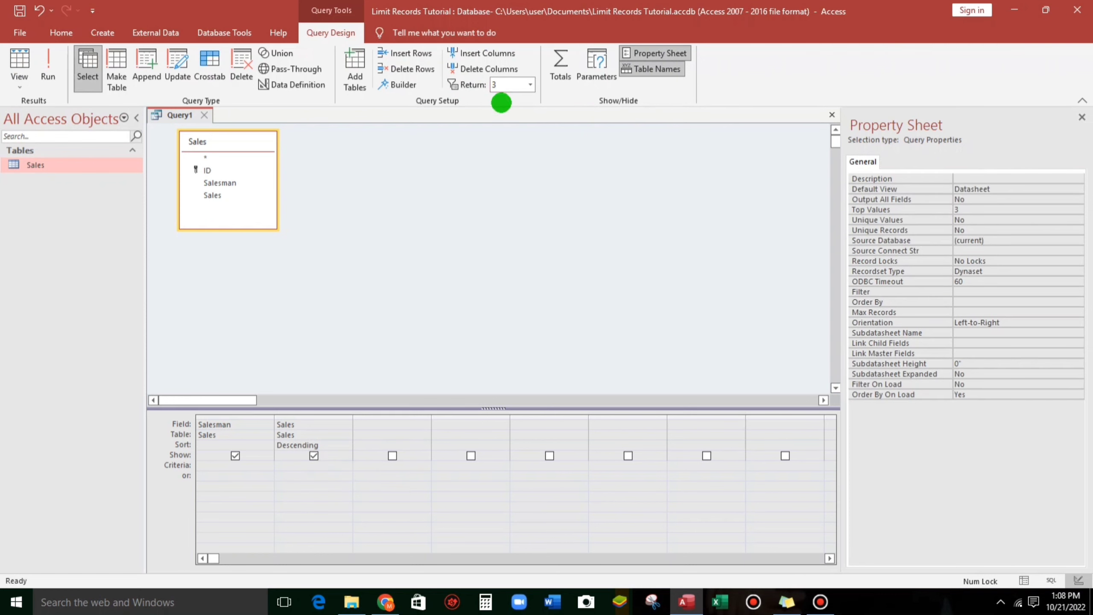
left_click(16, 59)
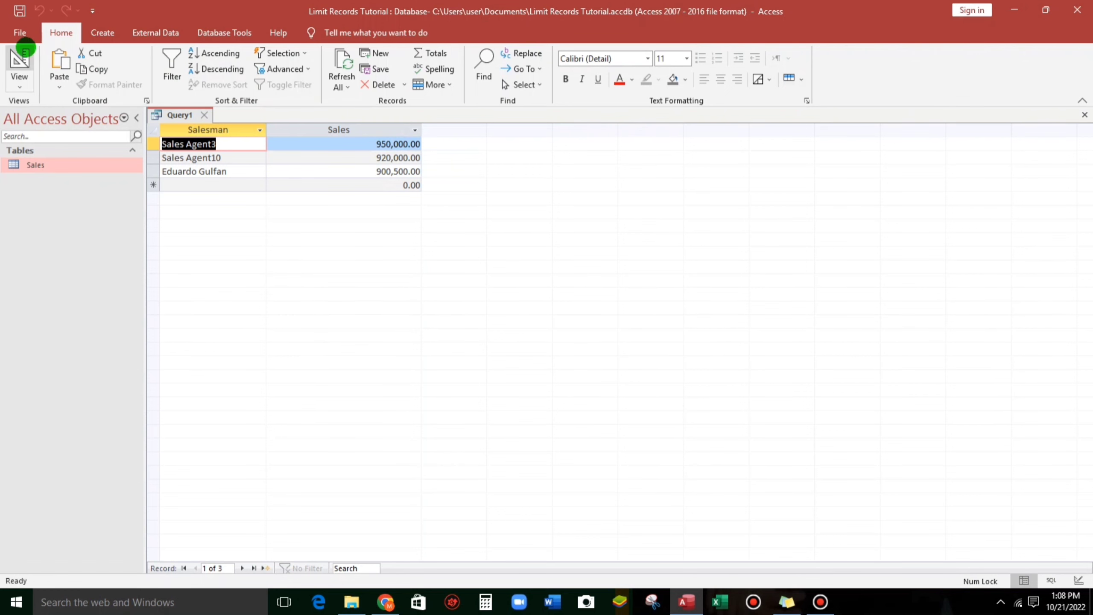
left_click(21, 54)
type("5")
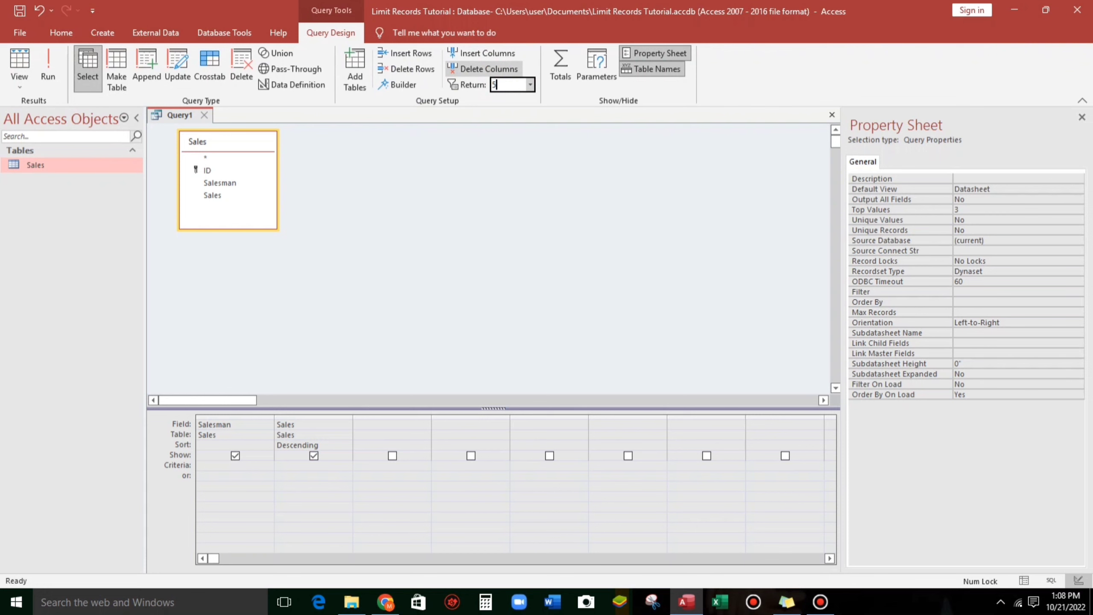
- Raise the Return limit from 5 to 10 and run, showing Sales Agent3 down to Sales Agent12
left_click(20, 60)
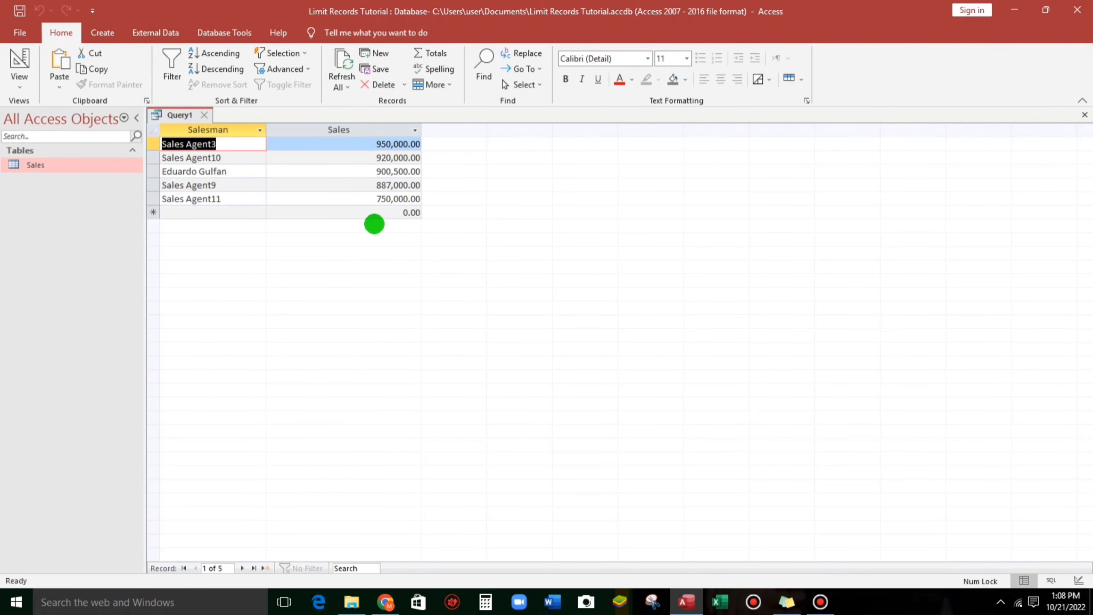
left_click(23, 62)
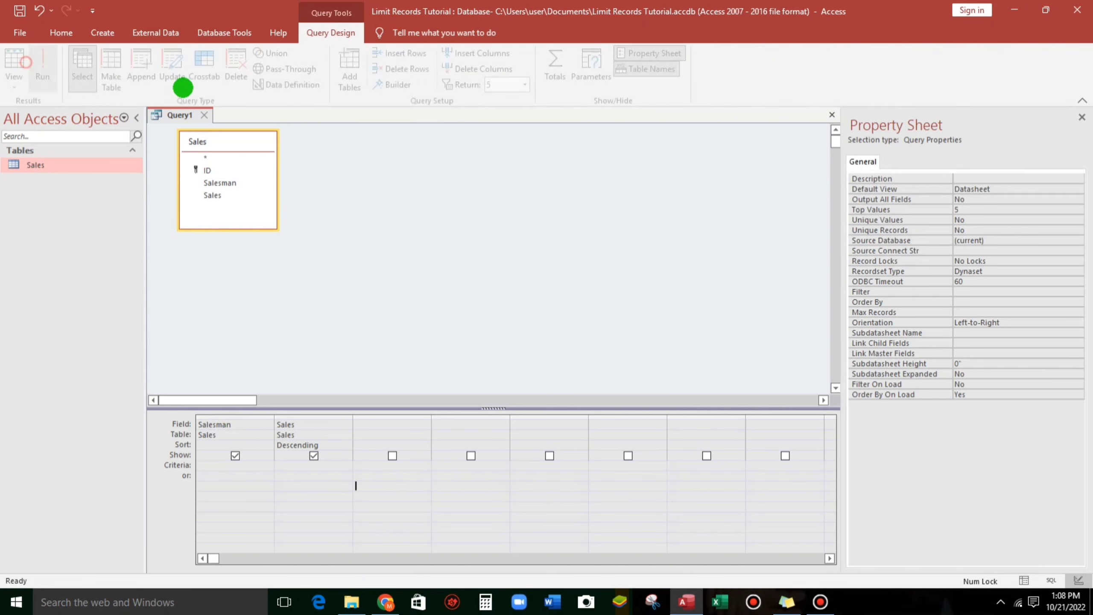
left_click(504, 85)
type("10")
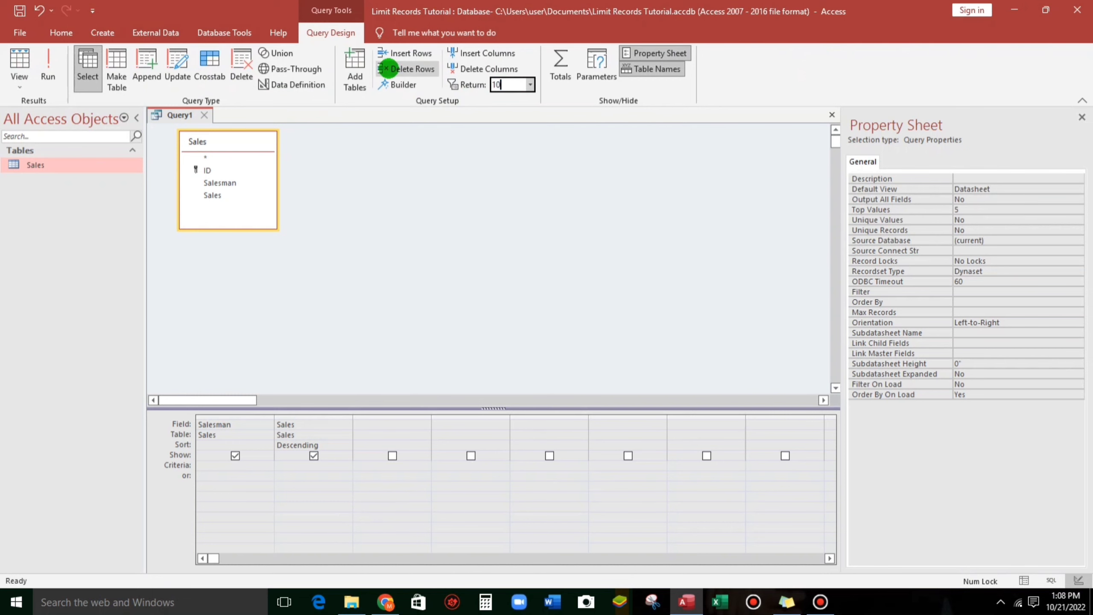
left_click(19, 59)
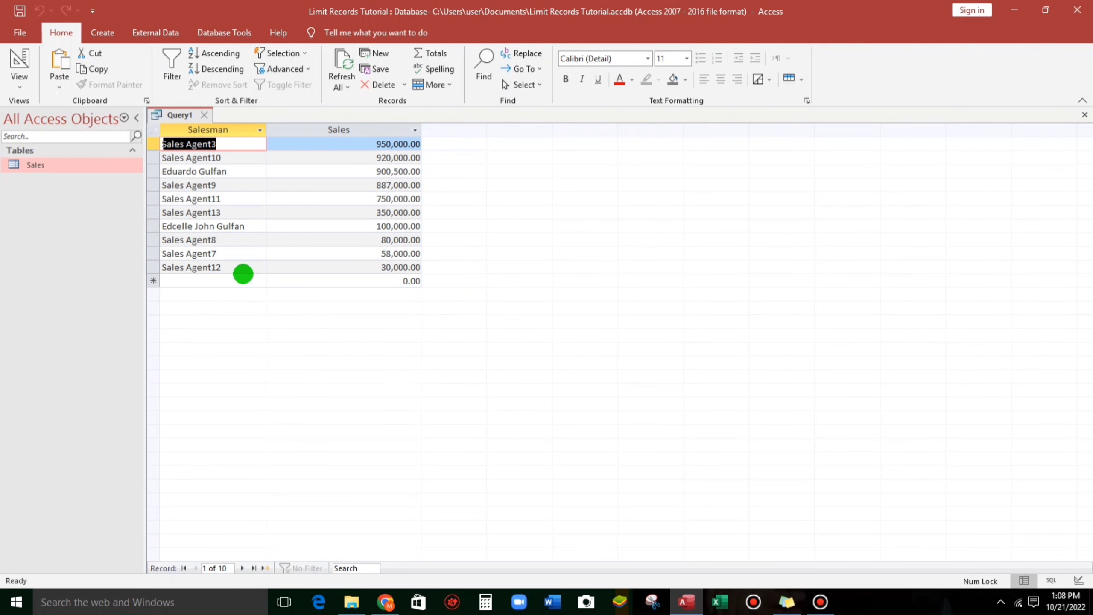
- Sort Sales ascending with the 10-record limit and run, listing the lowest sellers from Sales Agent6 upward
left_click(19, 60)
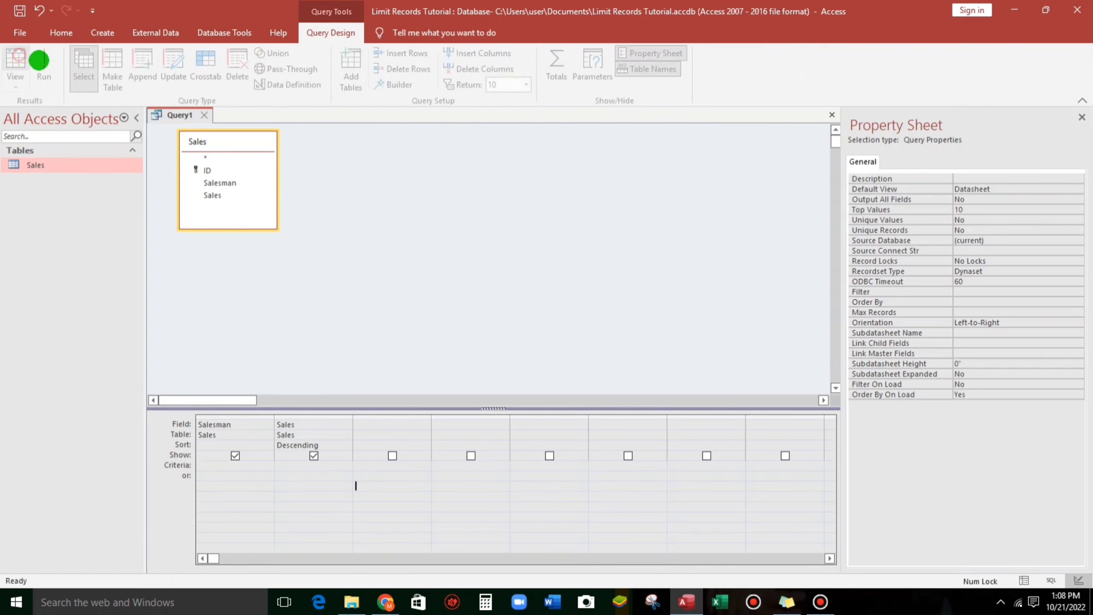
left_click(310, 445)
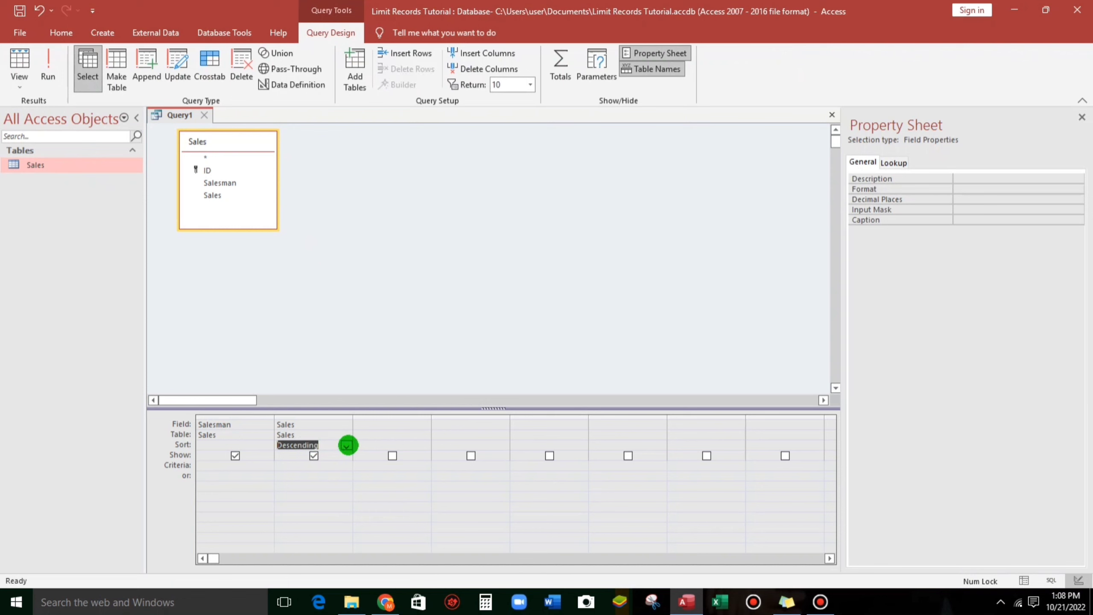
left_click(346, 445)
left_click(296, 455)
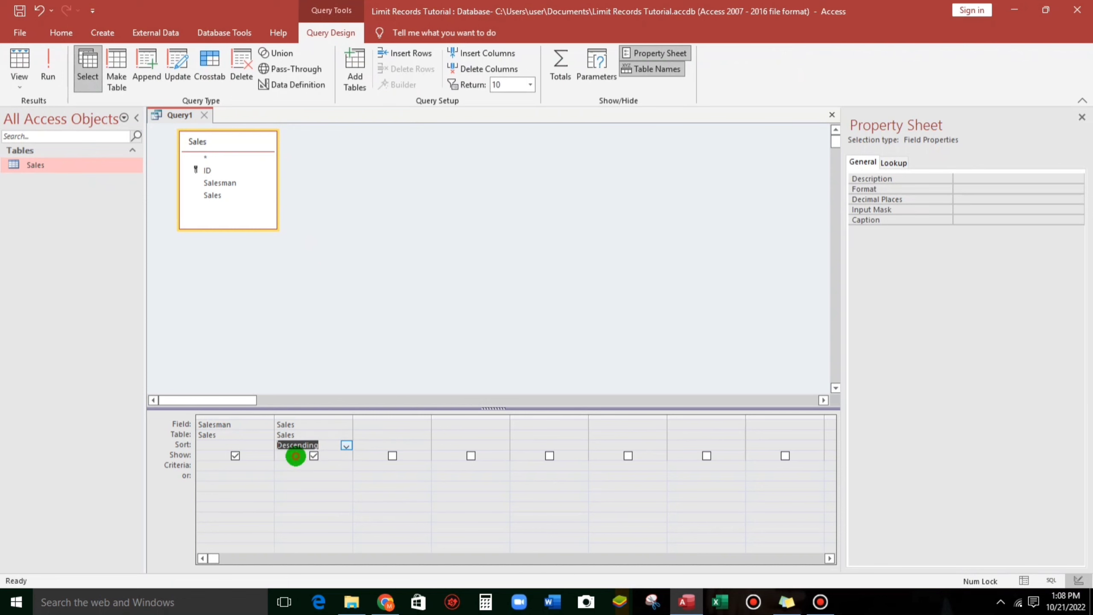
left_click(374, 495)
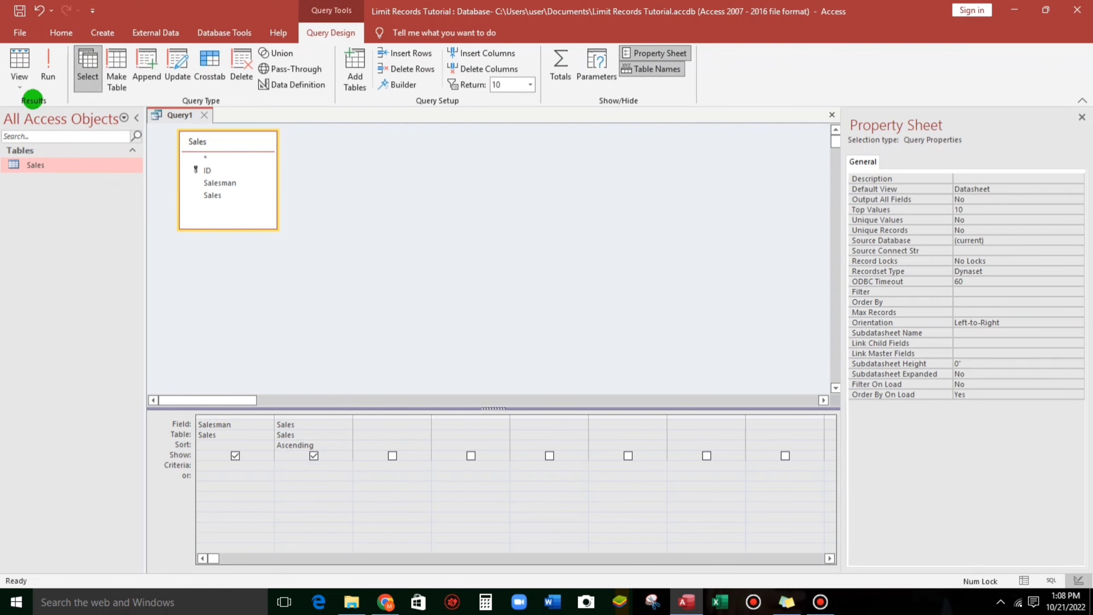
left_click(19, 65)
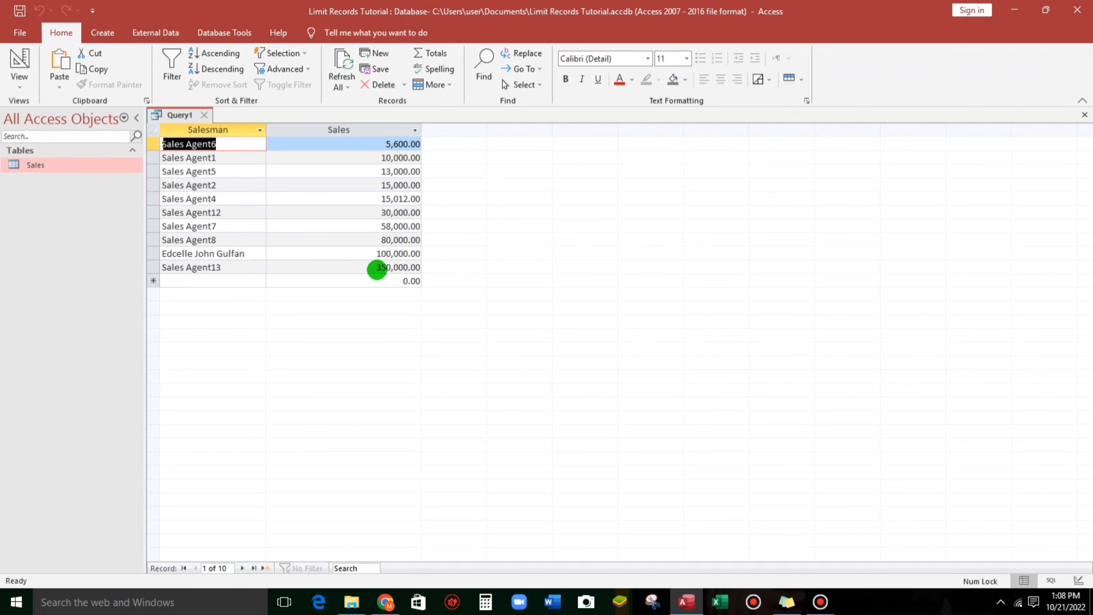